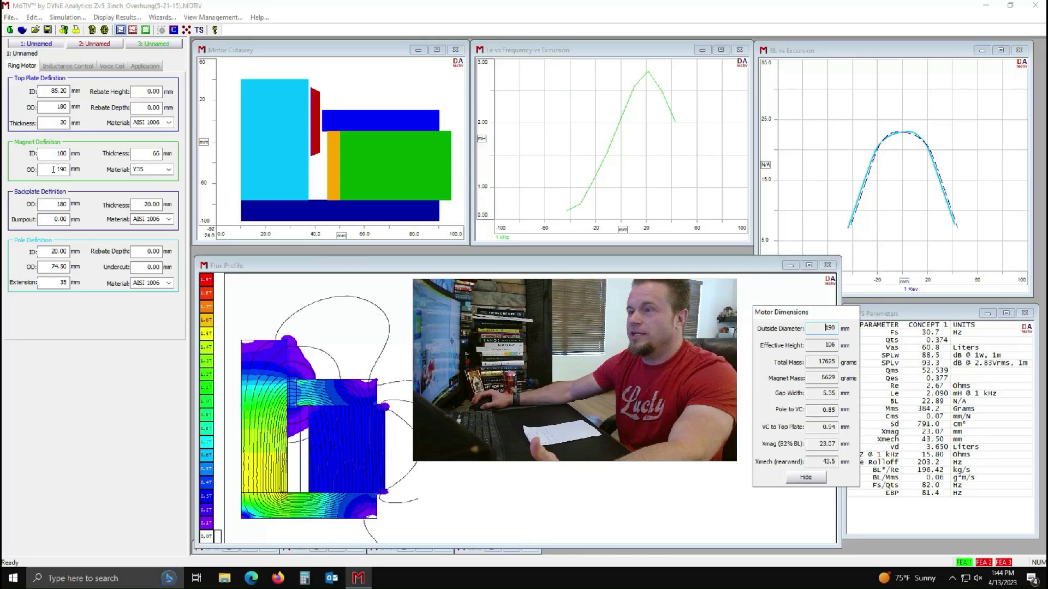
Step: Set the magnet thickness to 88 mm and simulate the motor with the thicker magnet
click(54, 169)
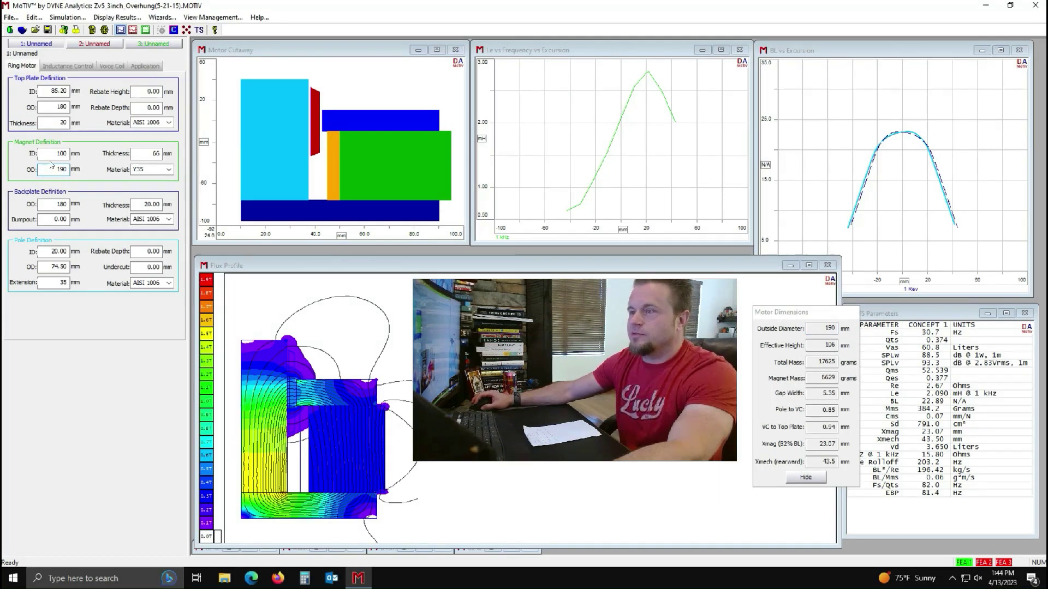
click(147, 153)
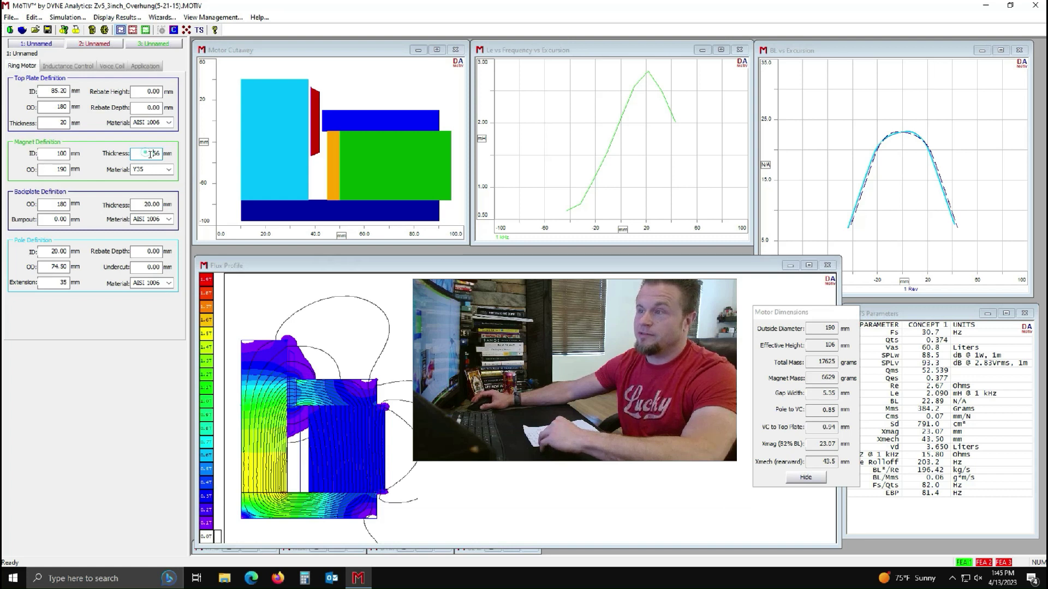
double_click(148, 154)
text(78)
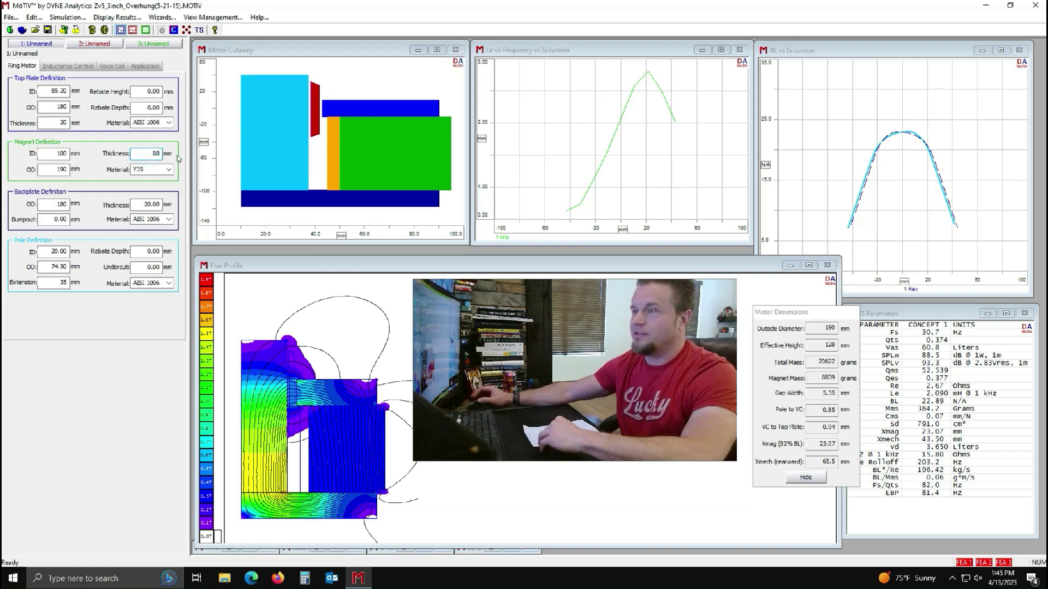
click(67, 17)
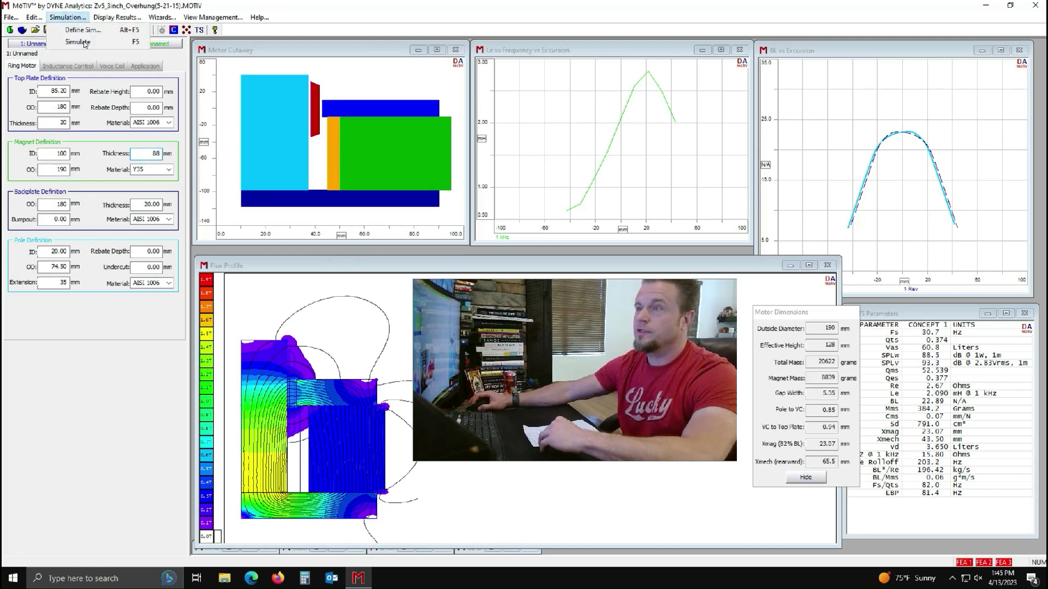
click(82, 42)
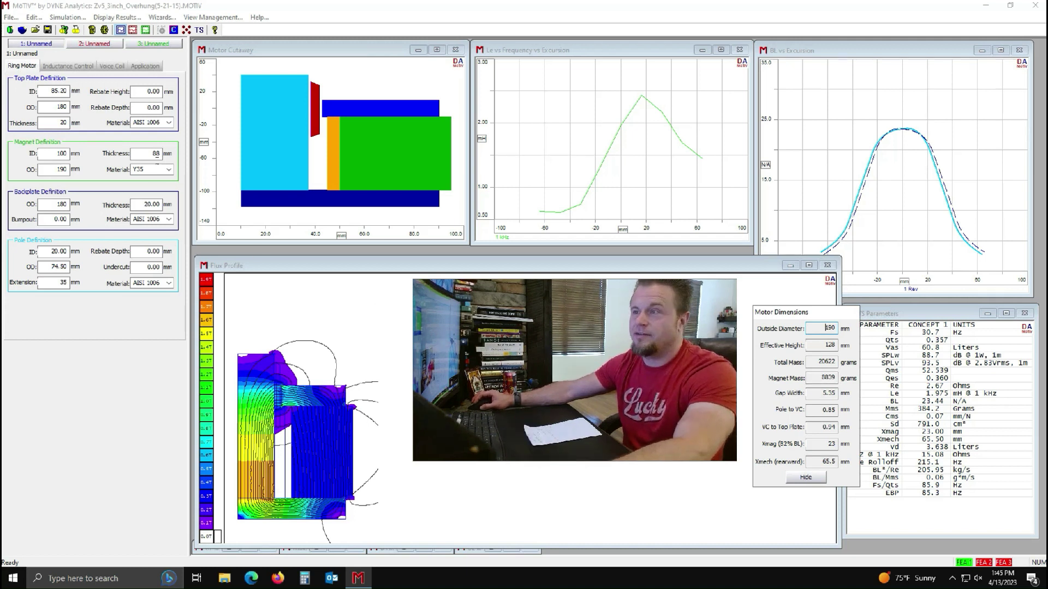
Step: Increase the magnet thickness to 110 mm and rerun the FEA simulation
double_click(156, 153)
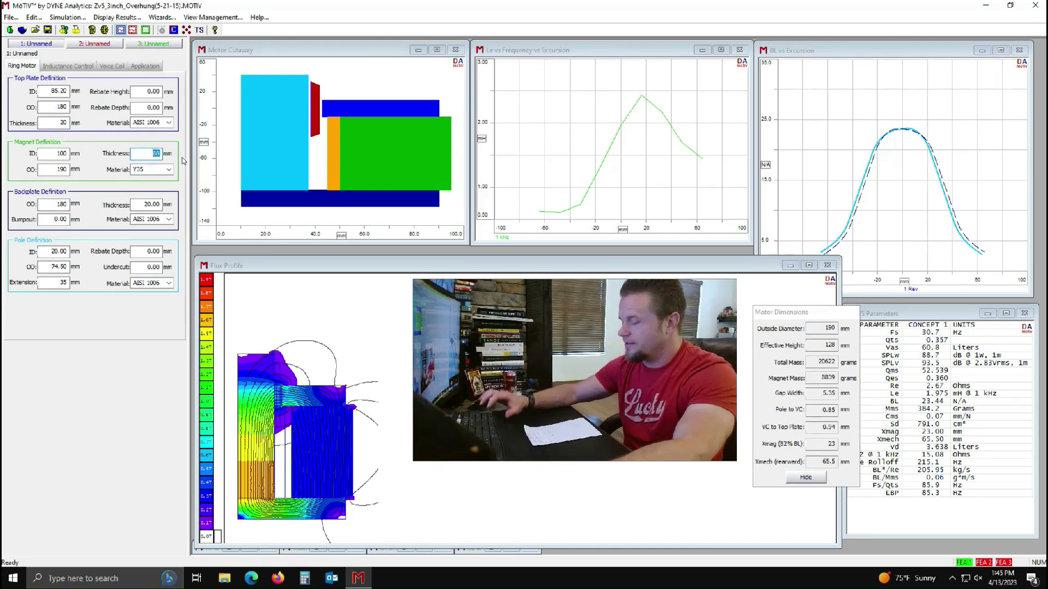
text(110)
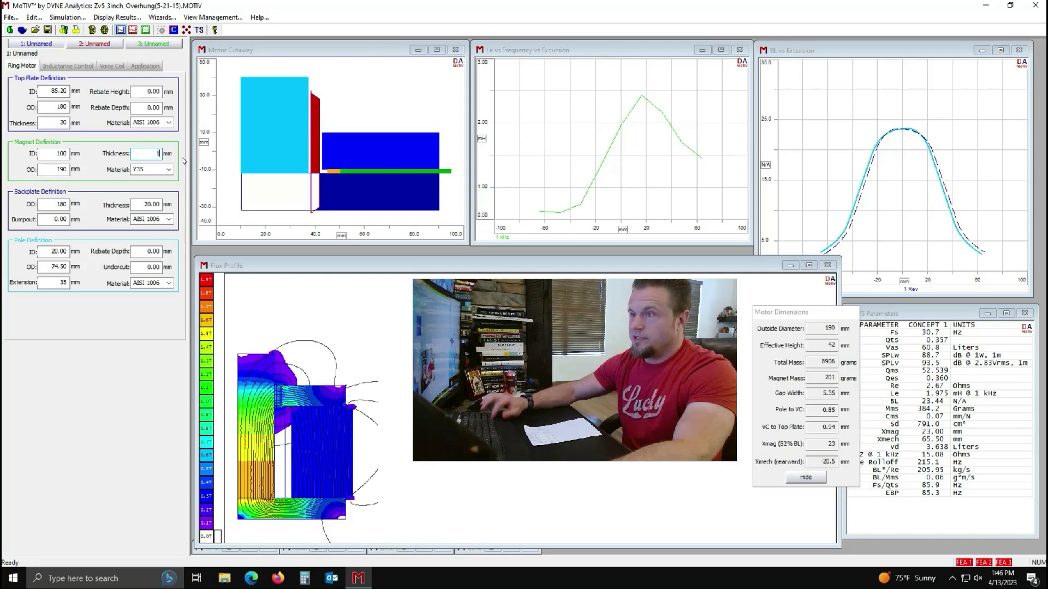
click(49, 168)
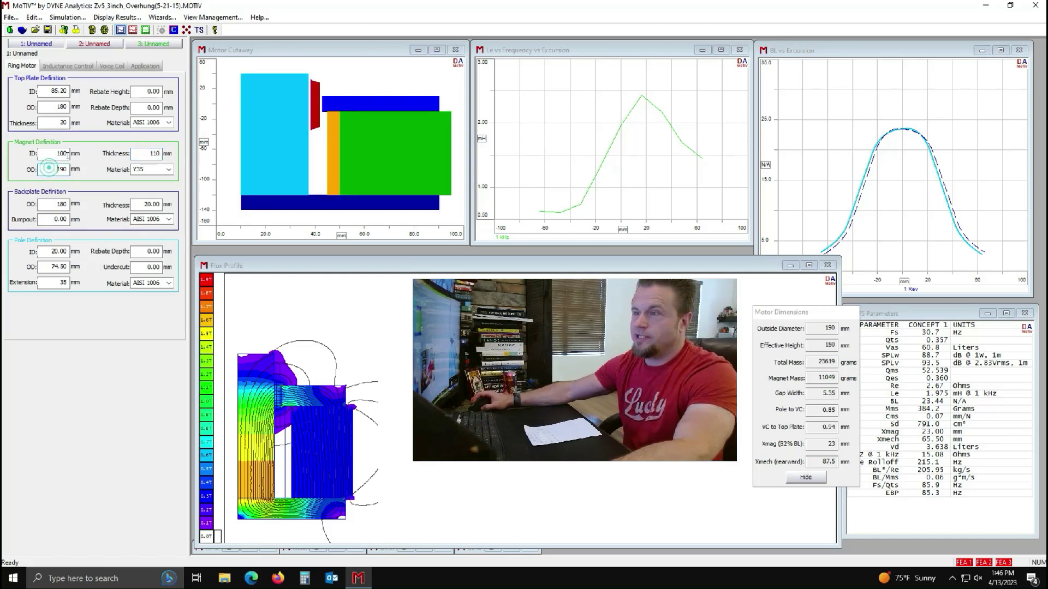
click(68, 17)
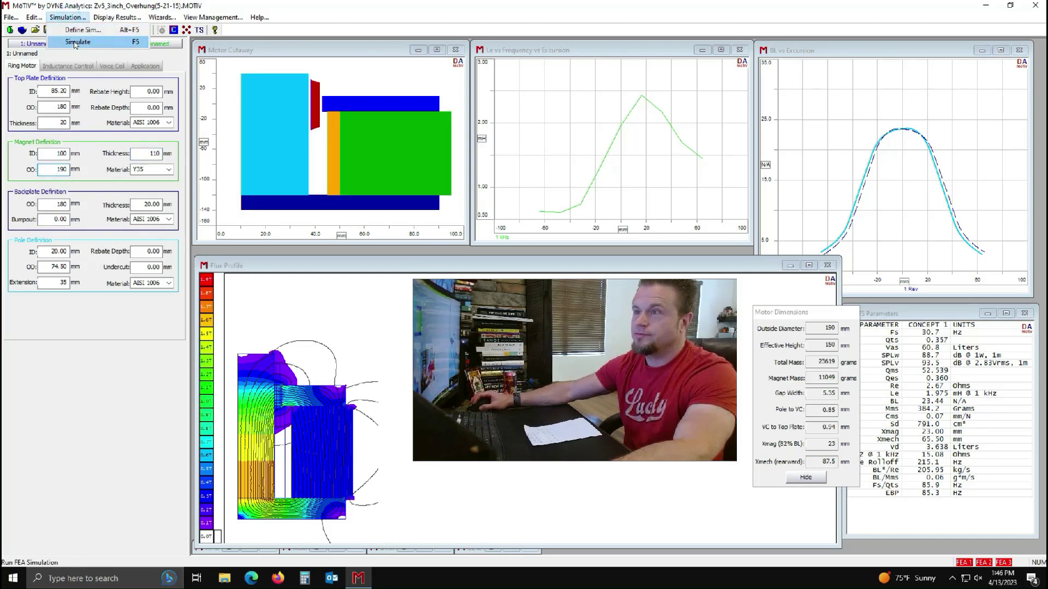
click(75, 43)
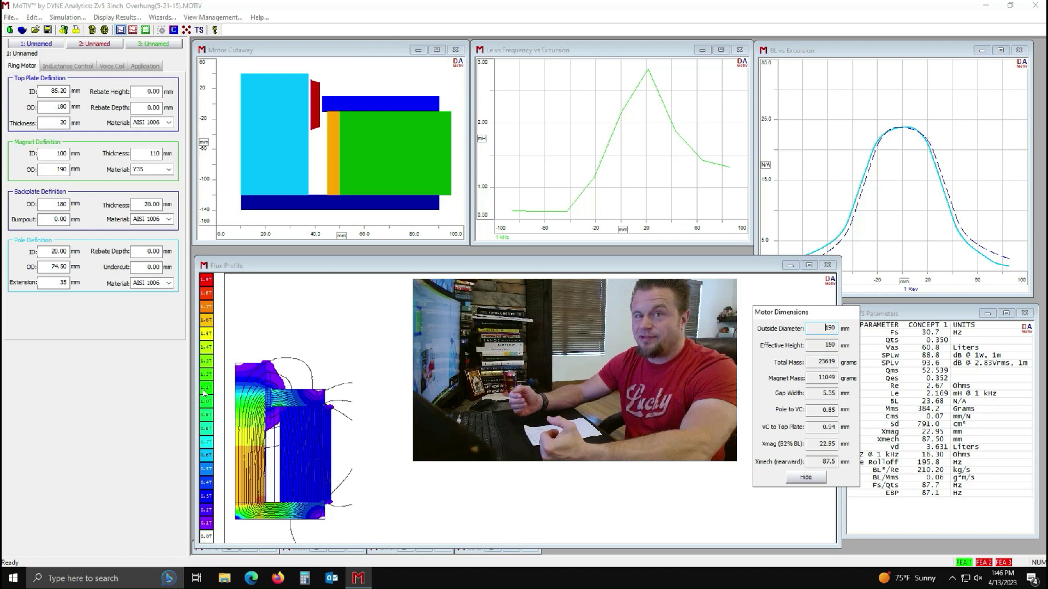
click(205, 388)
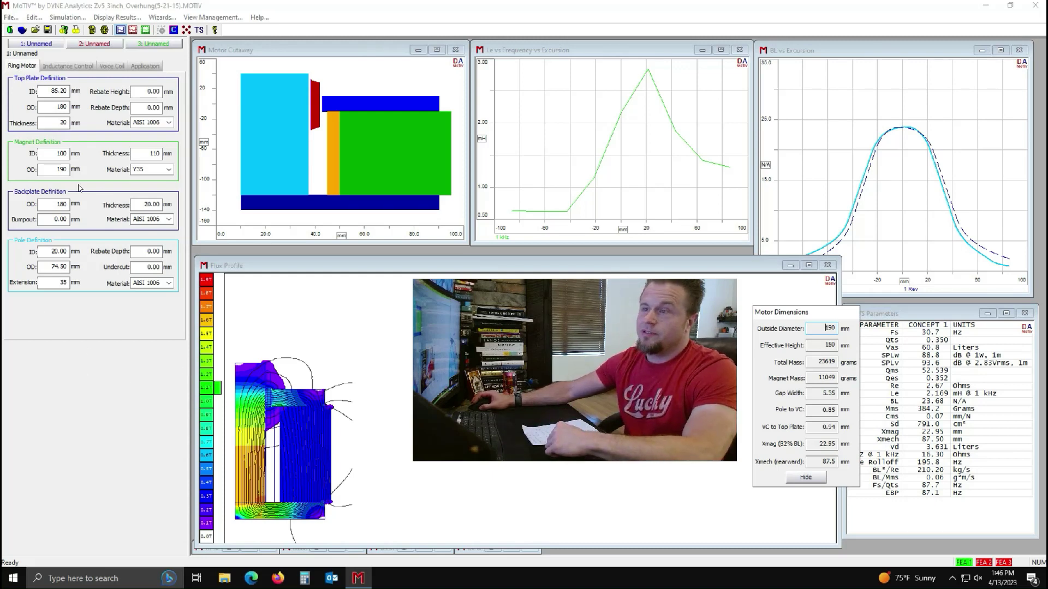
Step: Set the magnet's outside diameter to 212 mm and the top plate's outside diameter to 200 mm
double_click(55, 174)
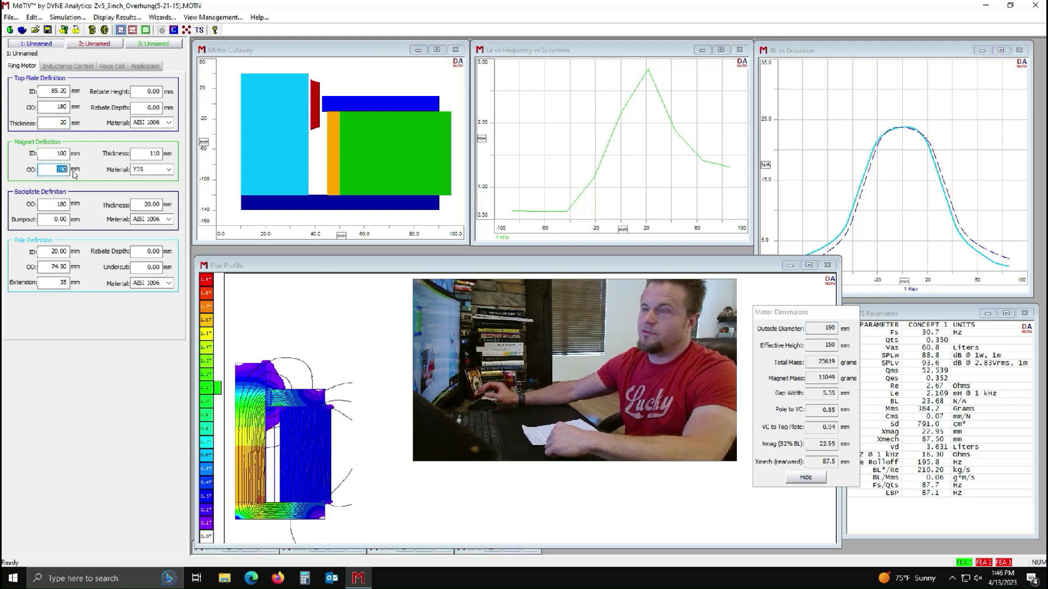
text(212)
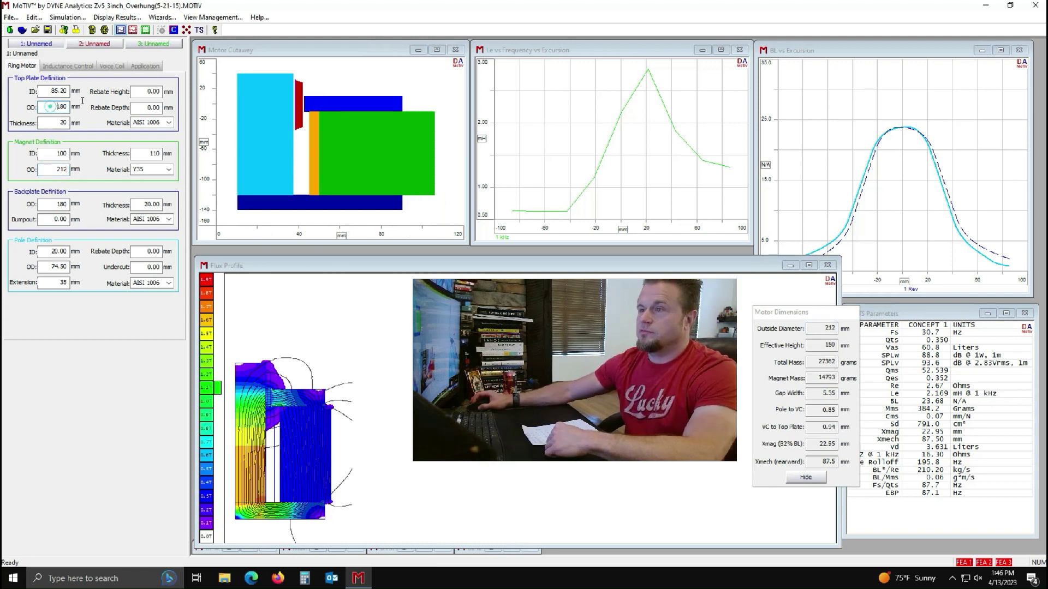
double_click(51, 110)
text(200)
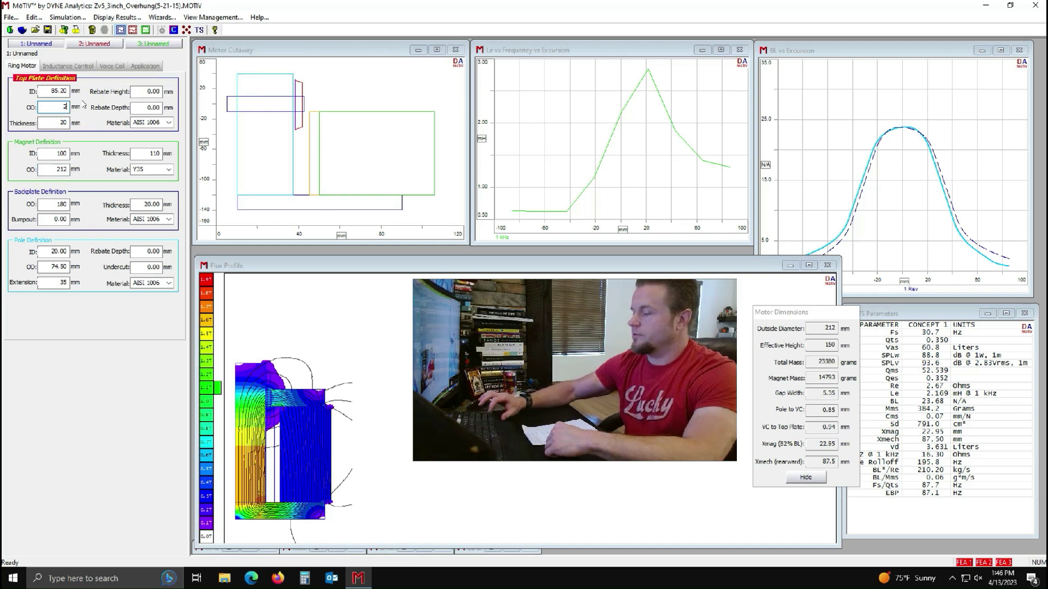
key(Return)
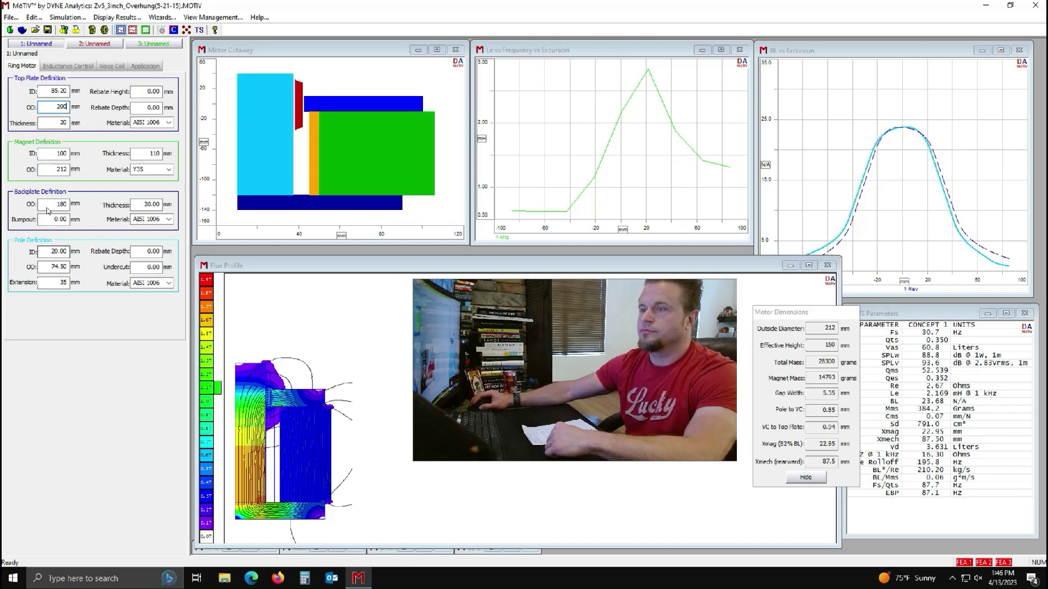
Step: Set the backplate's outside diameter to 200 mm and simulate the enlarged motor
double_click(65, 205)
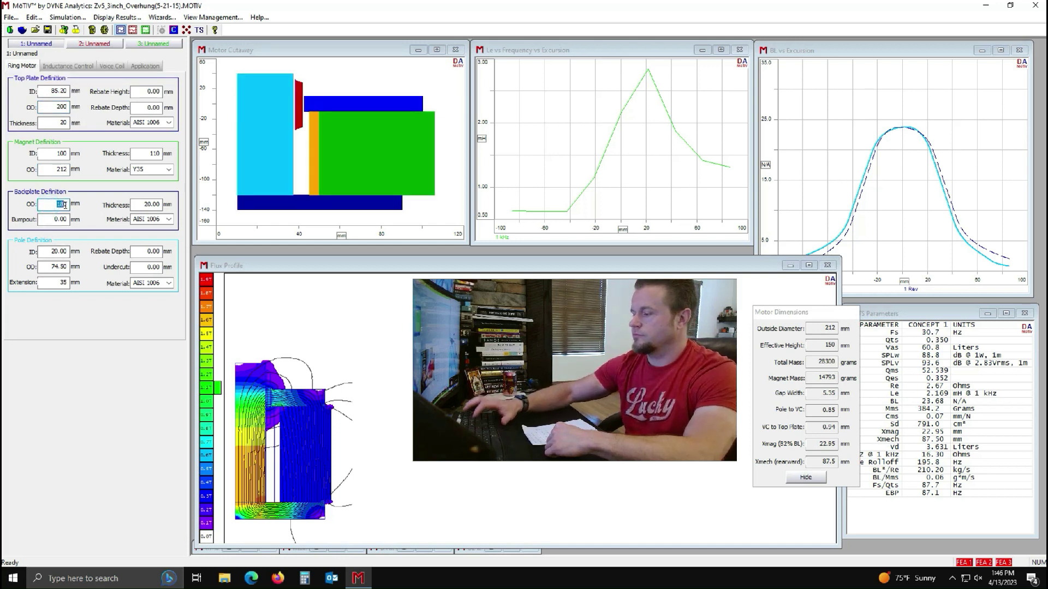
key(BackSpace)
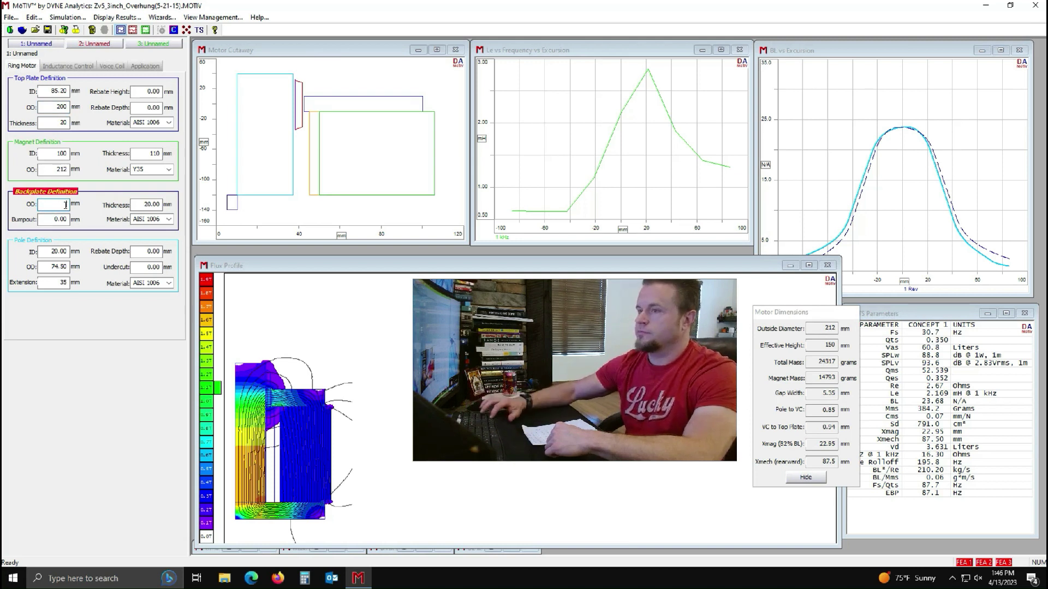
text(200)
click(67, 17)
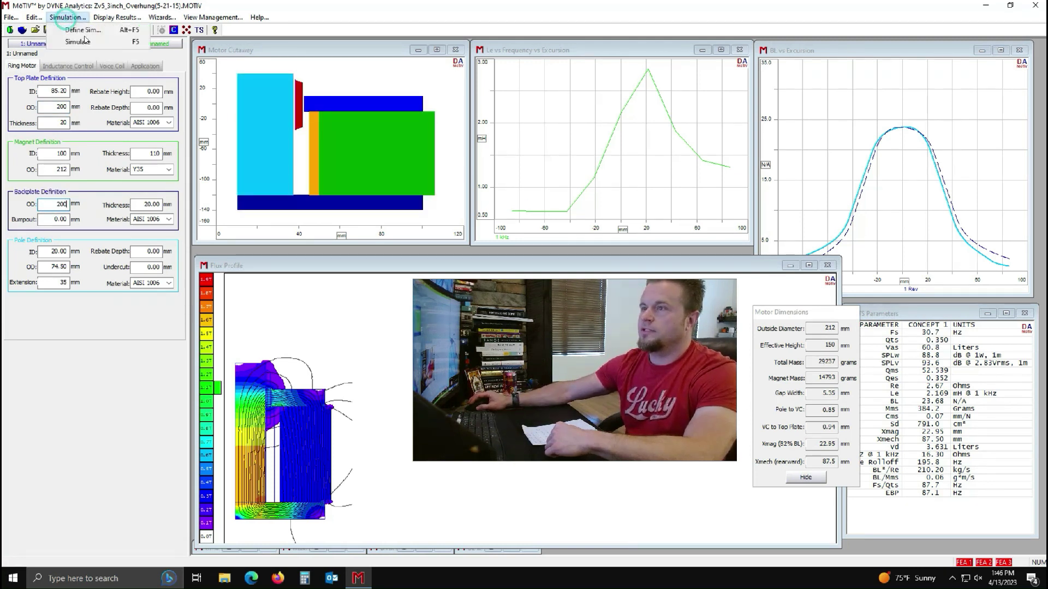
click(82, 37)
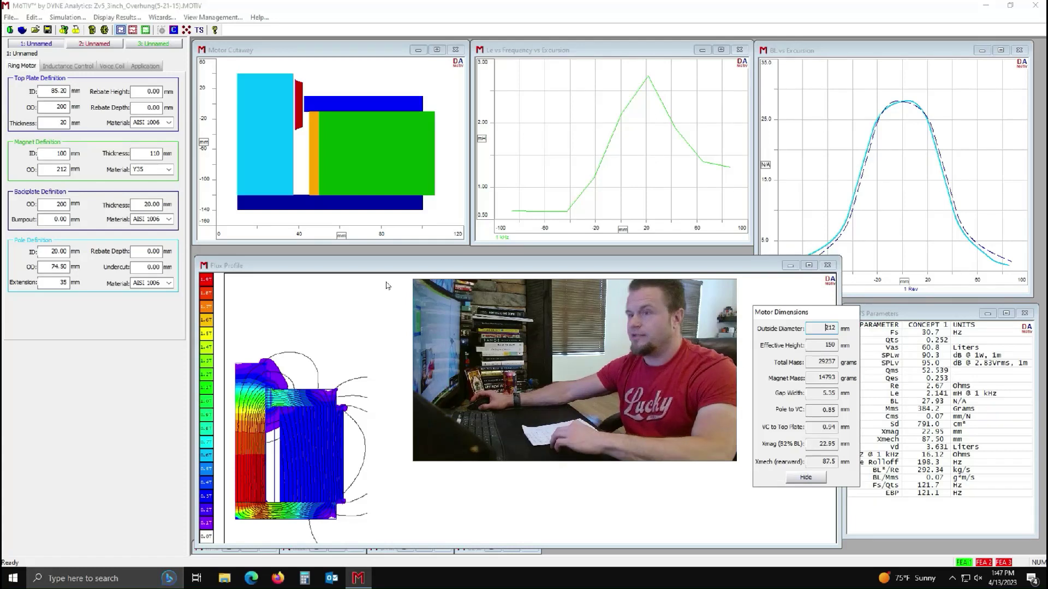
Step: Set the magnet's outside diameter to 231 mm and the top plate's outside diameter to 220 mm
click(55, 170)
double_click(55, 169)
text(231)
key(Return)
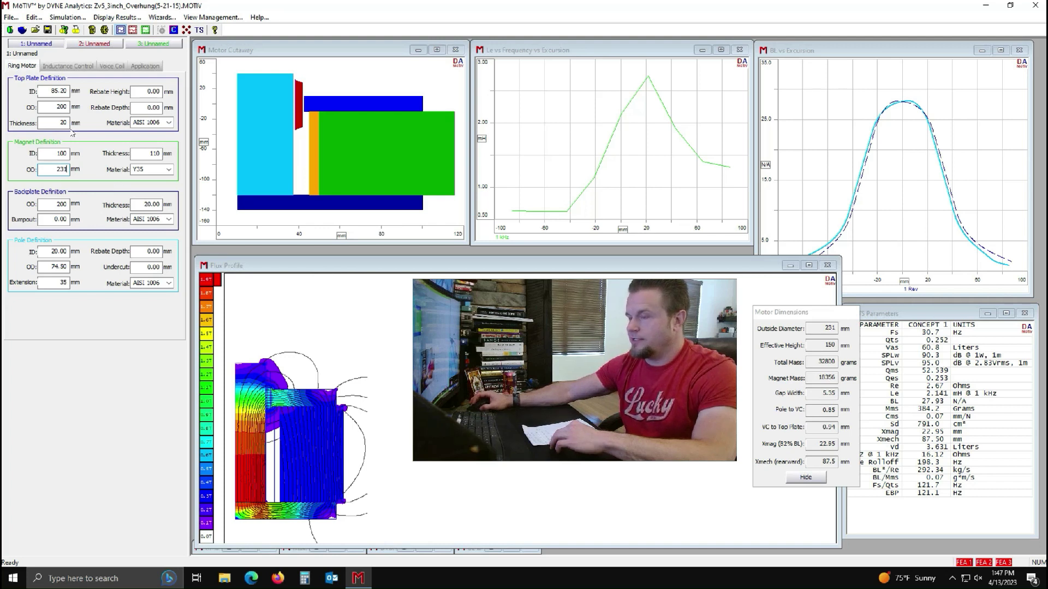
double_click(58, 108)
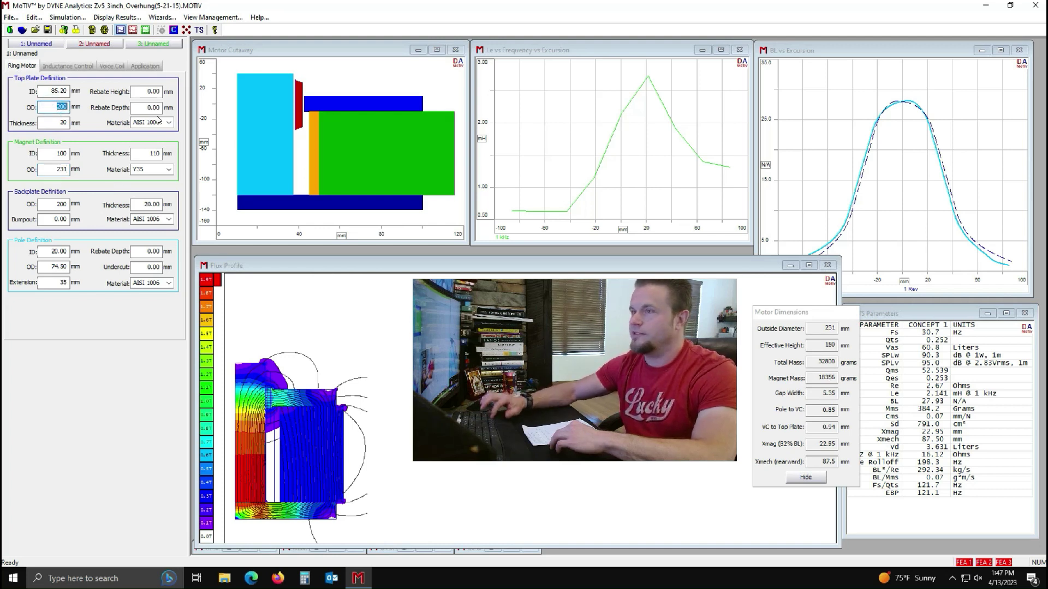
text(220)
key(Return)
Step: Set the backplate's outside diameter to 220 mm and run the FEA simulation again
click(51, 204)
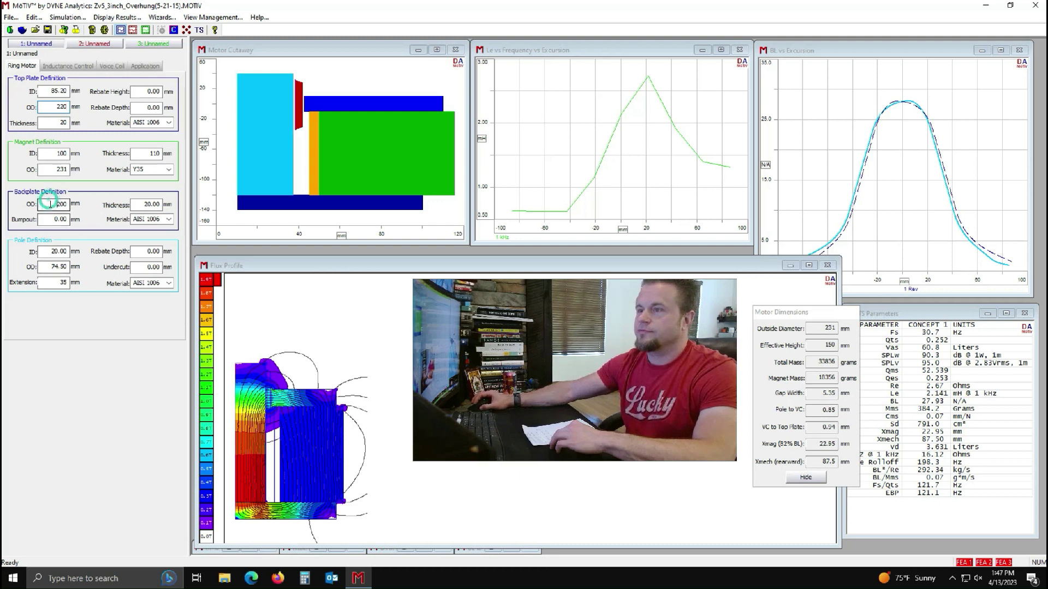
double_click(50, 204)
text(220)
key(Return)
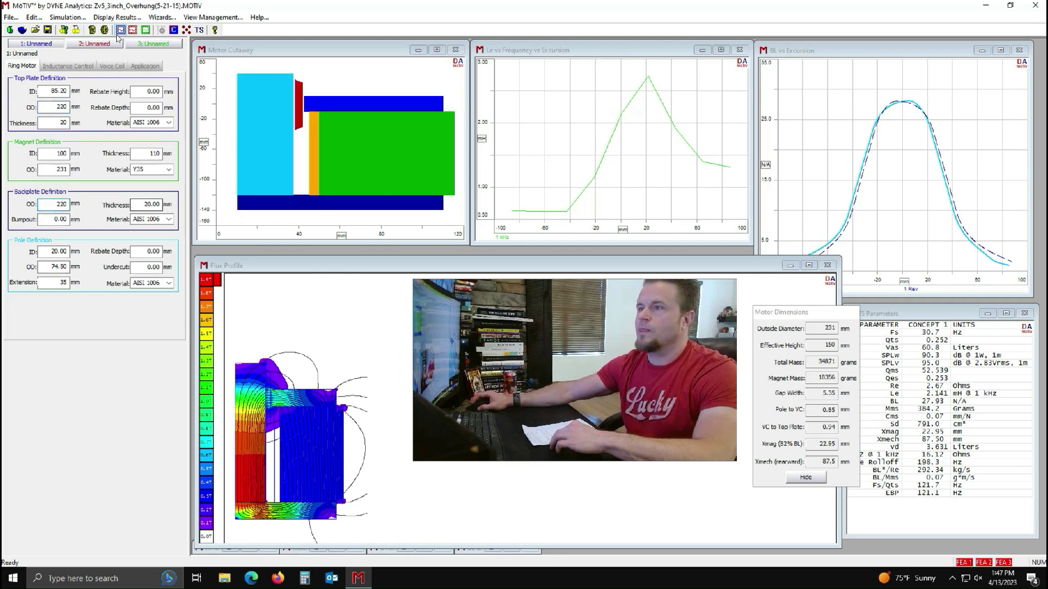
click(68, 17)
click(75, 42)
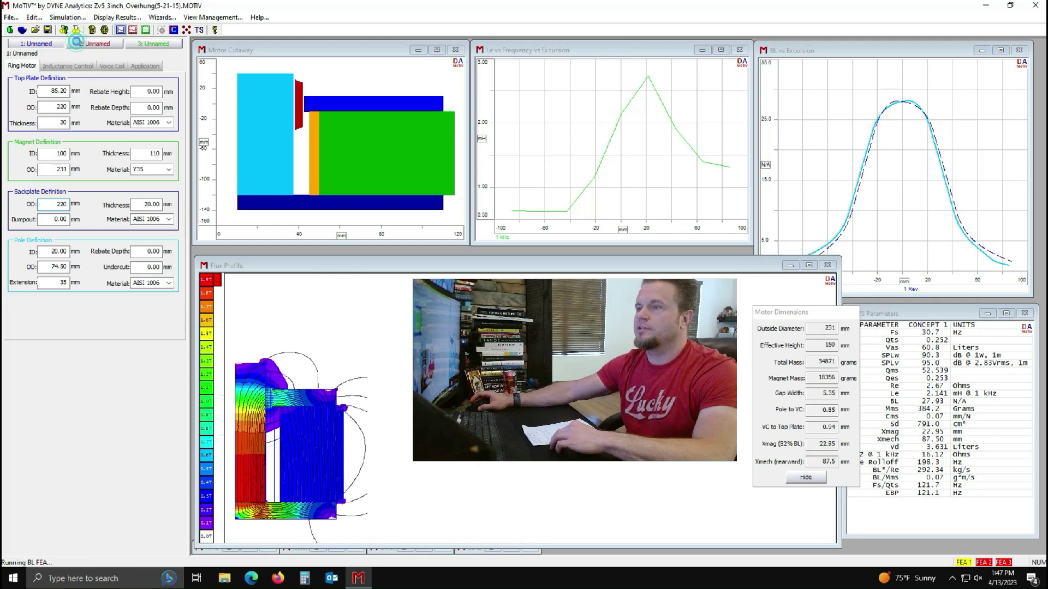